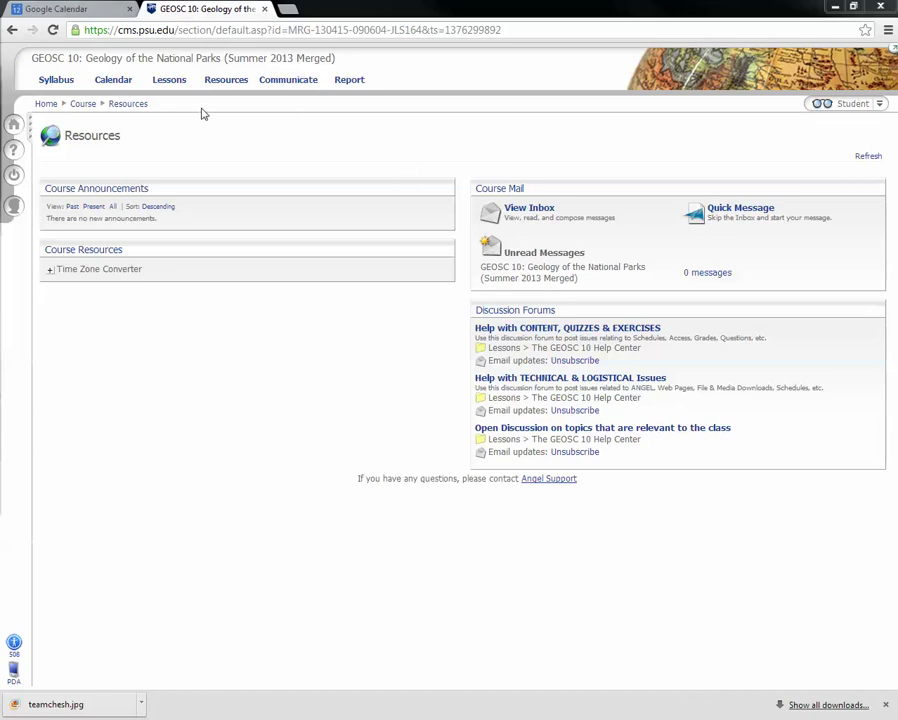
Go to the GEOSC 10 Lessons page and open its Assignments folder
{"action": "left_click", "coordinate": [169, 82]}
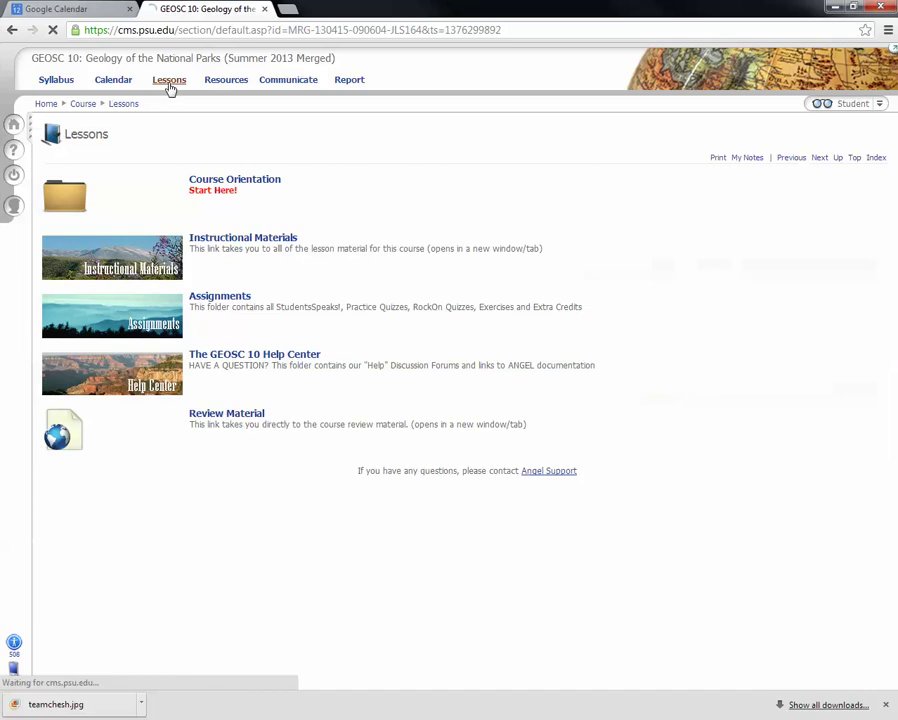
{"action": "left_click", "coordinate": [220, 298]}
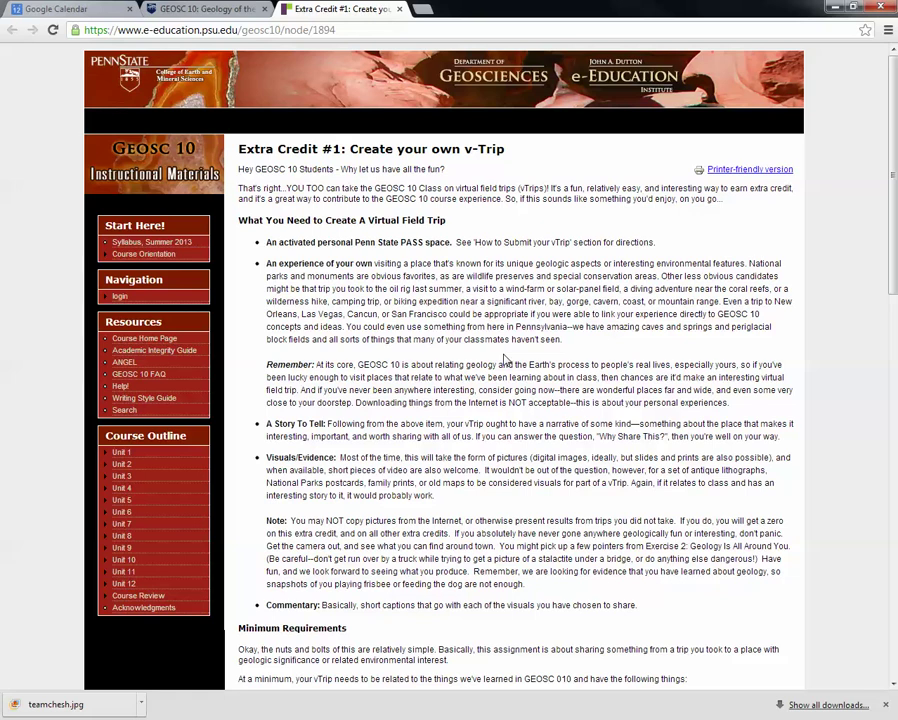
Scroll through the Extra Credit #1 vTrip directions to read the requirements
{"action": "scroll", "coordinate": [505, 360], "scroll_direction": "down", "scroll_amount": 3}
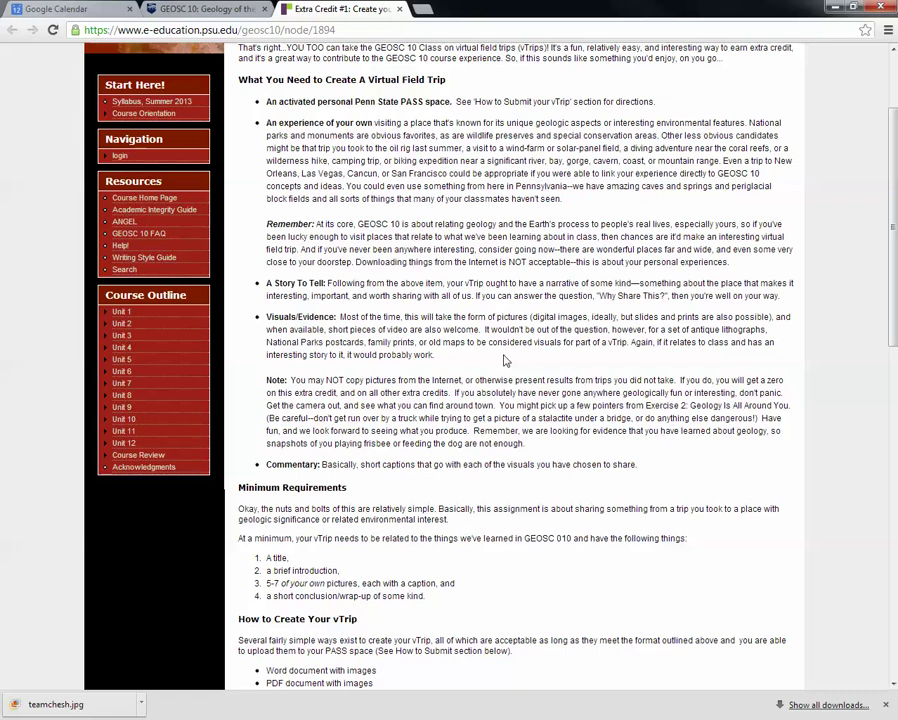
{"action": "scroll", "coordinate": [505, 360], "scroll_direction": "down", "scroll_amount": 3}
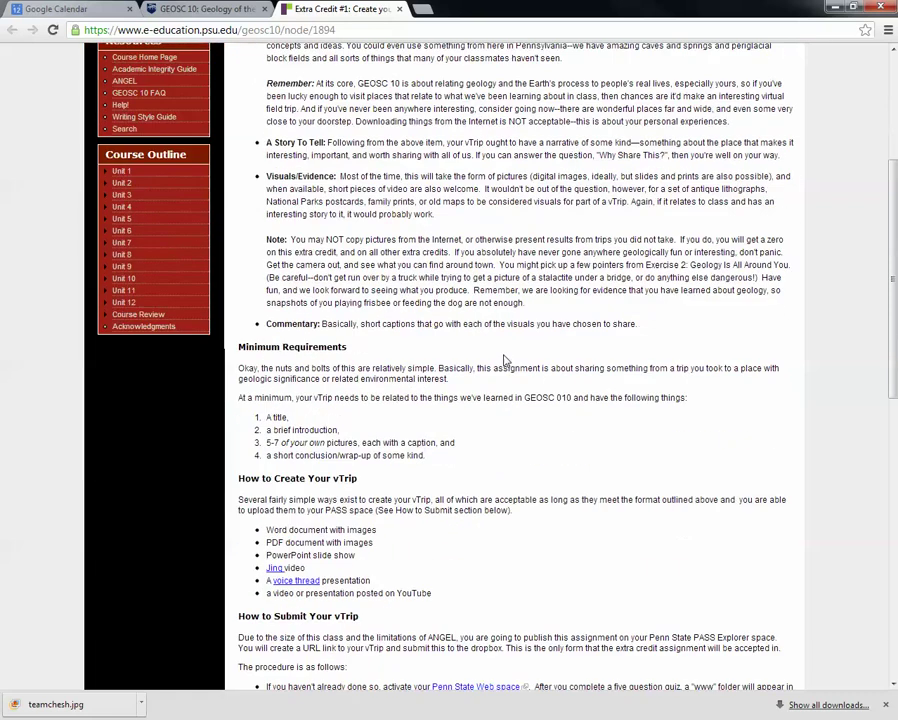
{"action": "scroll", "coordinate": [505, 360], "scroll_direction": "down", "scroll_amount": 3}
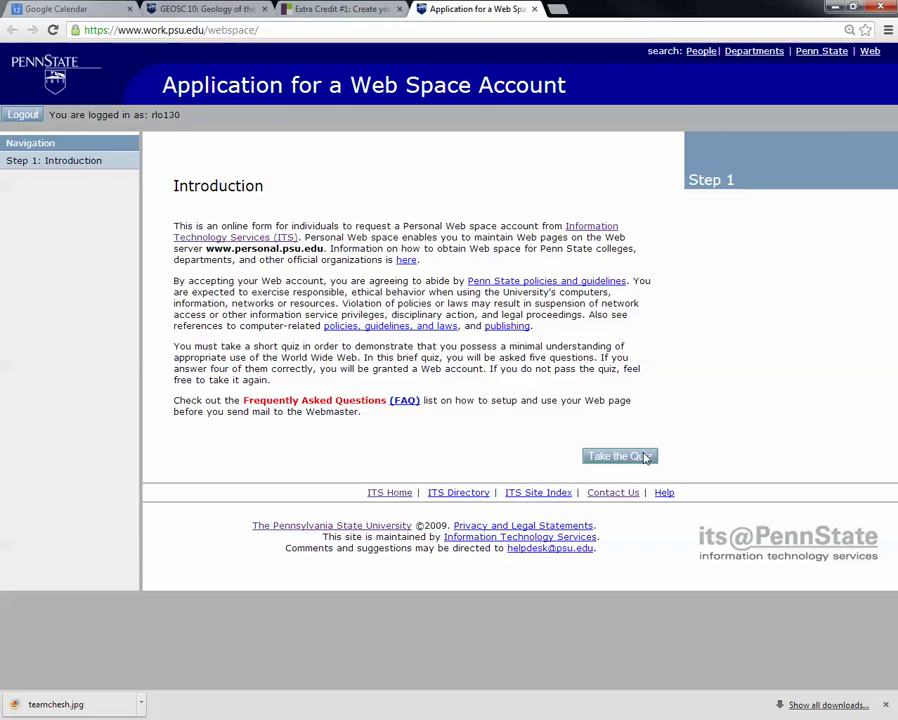
Return to the vTrip extra-credit directions page
{"action": "left_click", "coordinate": [330, 9]}
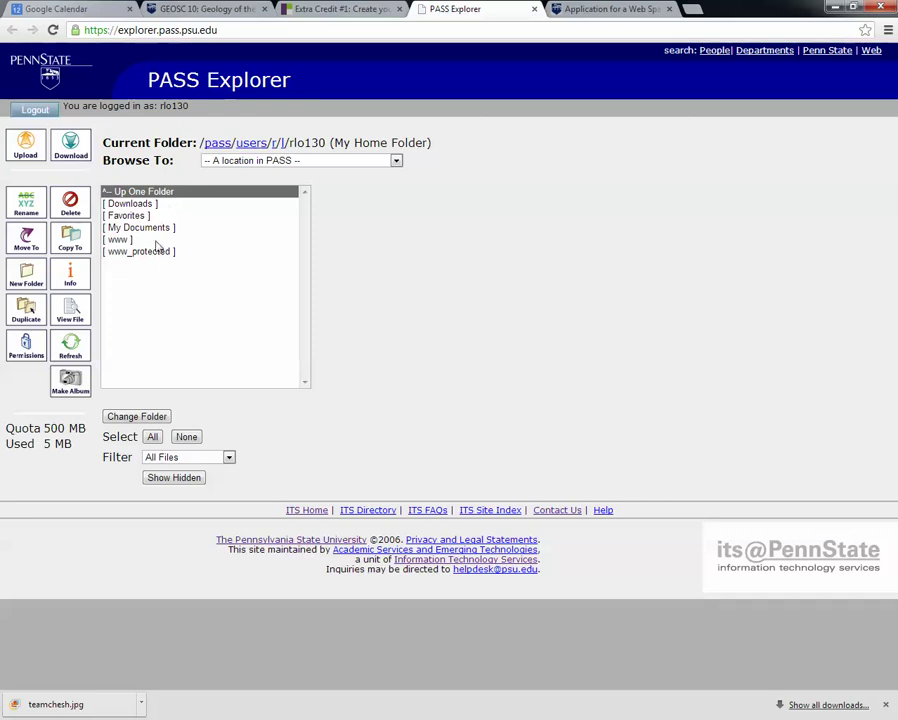
Upload roakes_edinburgh_vtrip from the Desktop into the www folder, overwriting the existing copy
{"action": "left_click", "coordinate": [156, 242]}
{"action": "double_click", "coordinate": [156, 242]}
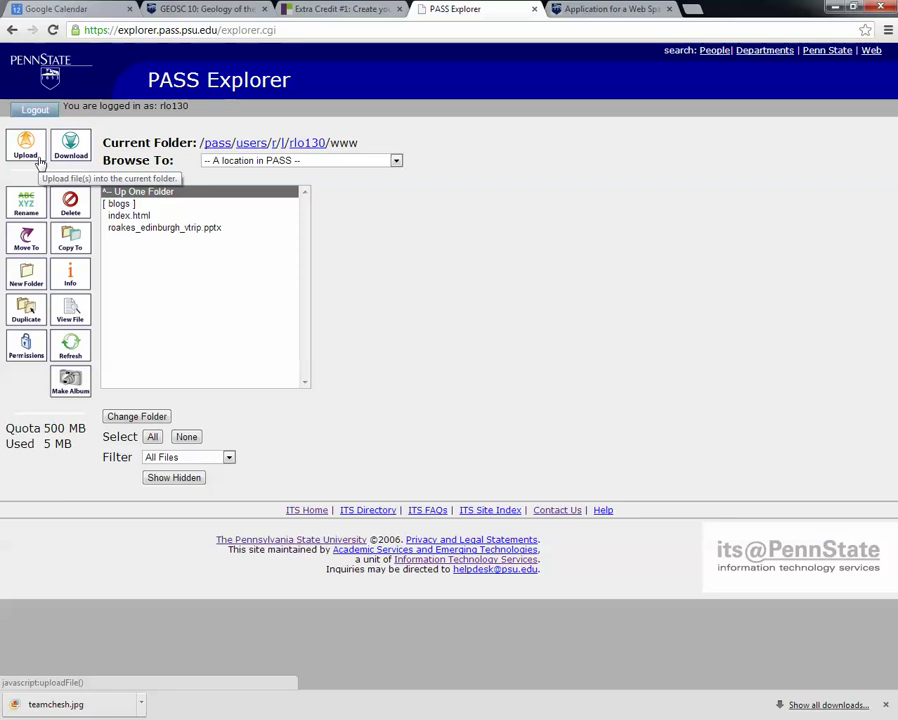
{"action": "left_click", "coordinate": [36, 158]}
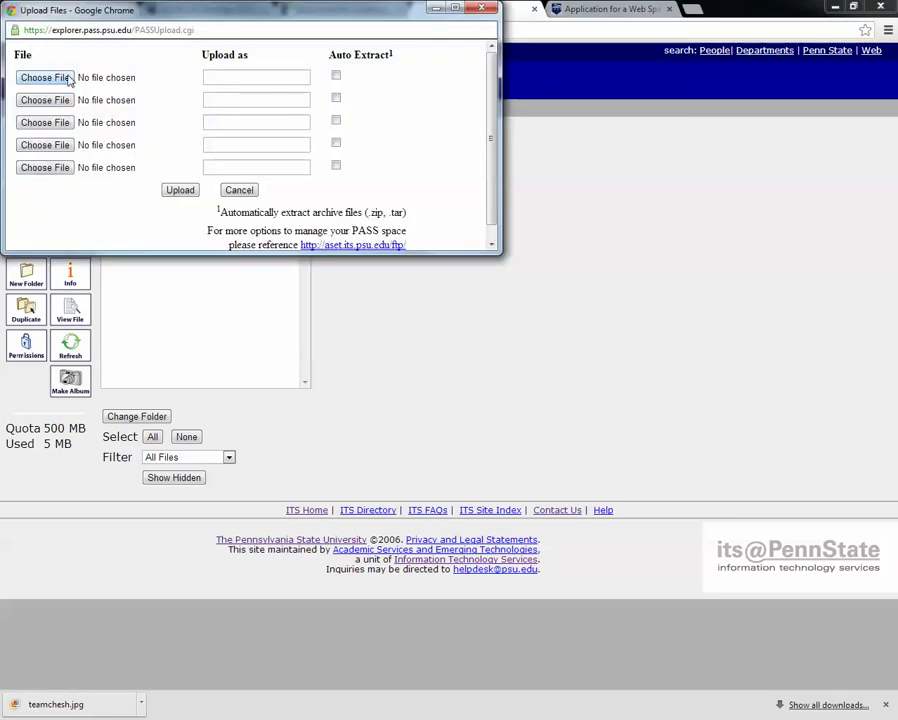
{"action": "left_click", "coordinate": [66, 79]}
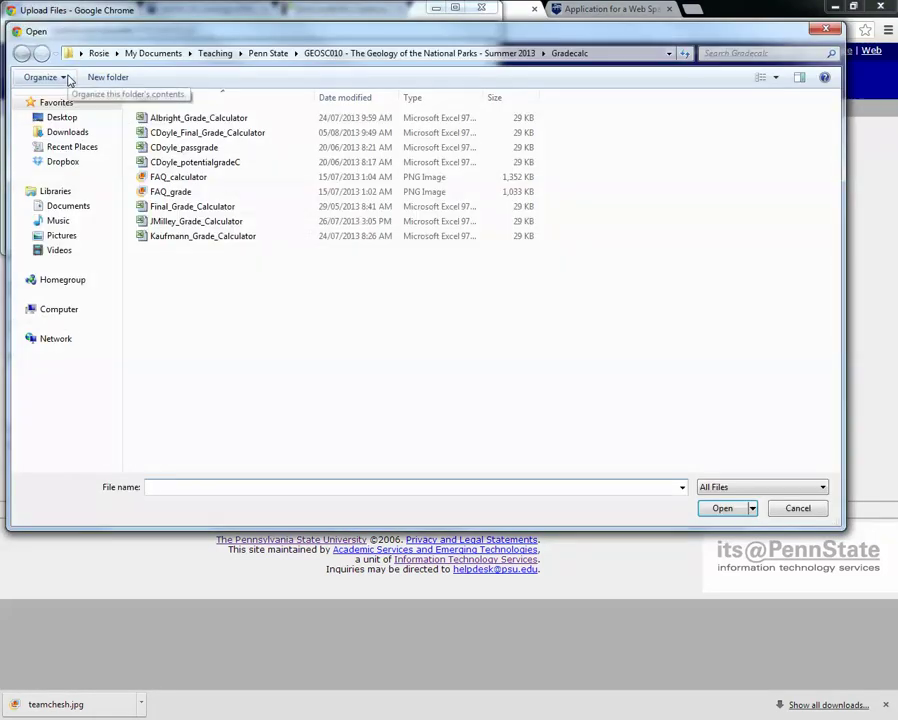
{"action": "left_click", "coordinate": [63, 119]}
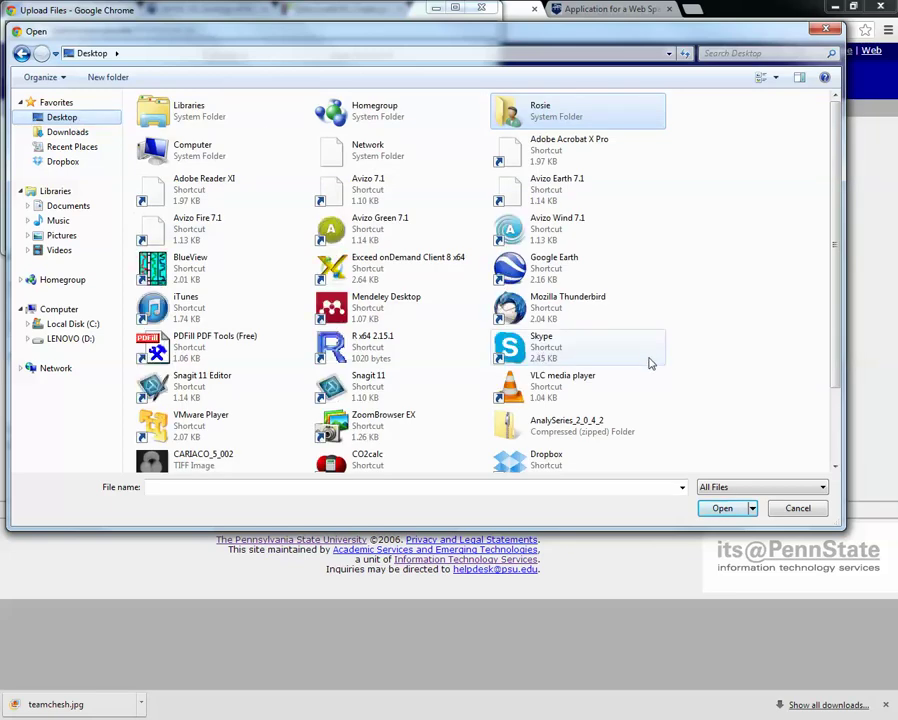
{"action": "left_click_drag", "start_coordinate": [838, 340], "coordinate": [838, 438]}
{"action": "left_click", "coordinate": [398, 412]}
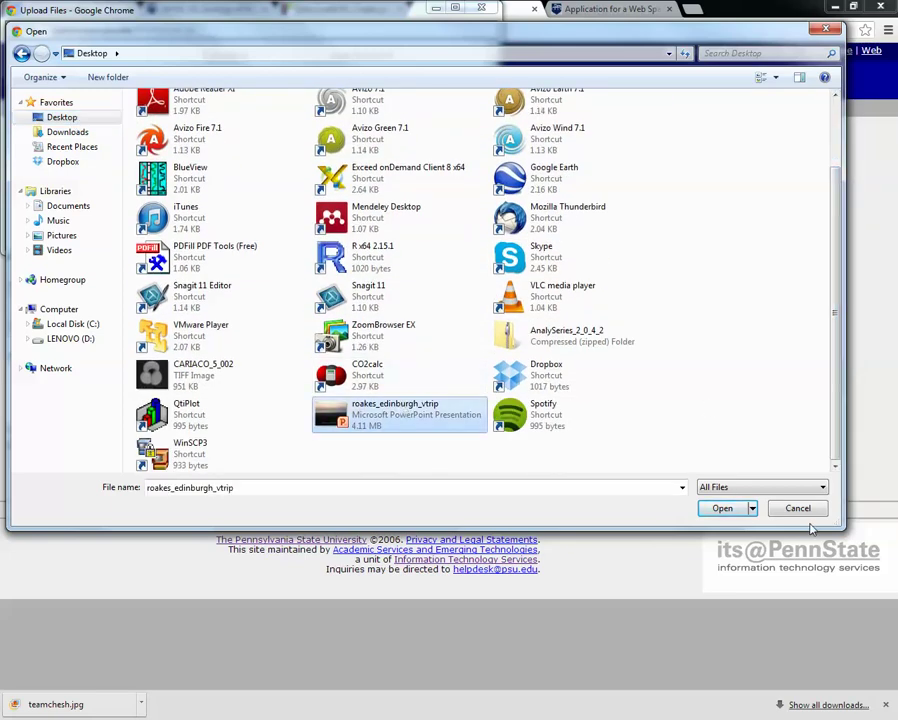
{"action": "left_click", "coordinate": [724, 508]}
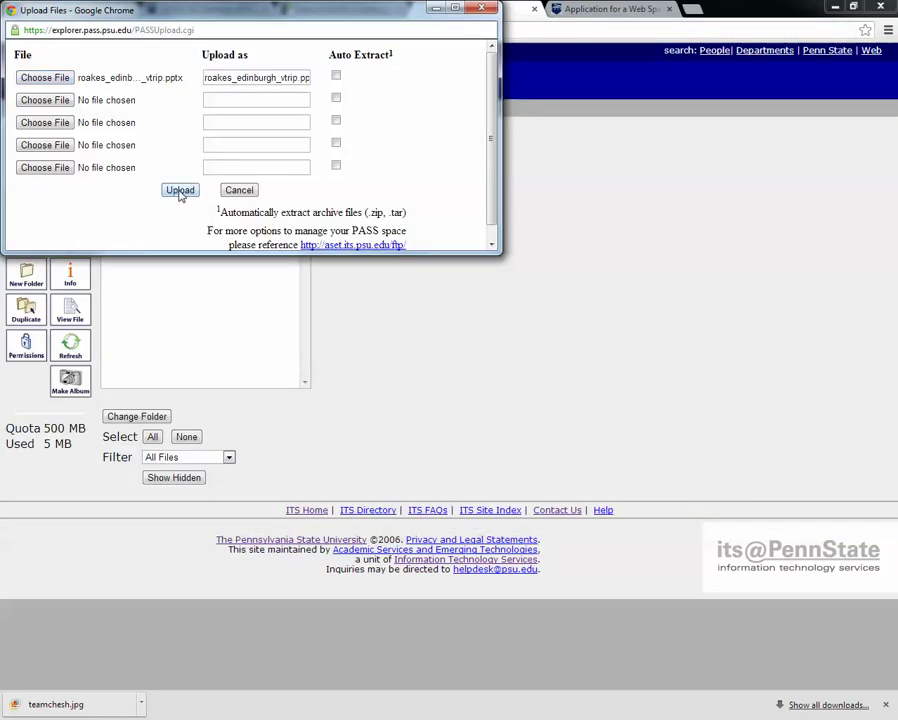
{"action": "left_click", "coordinate": [180, 191]}
{"action": "left_click", "coordinate": [279, 157]}
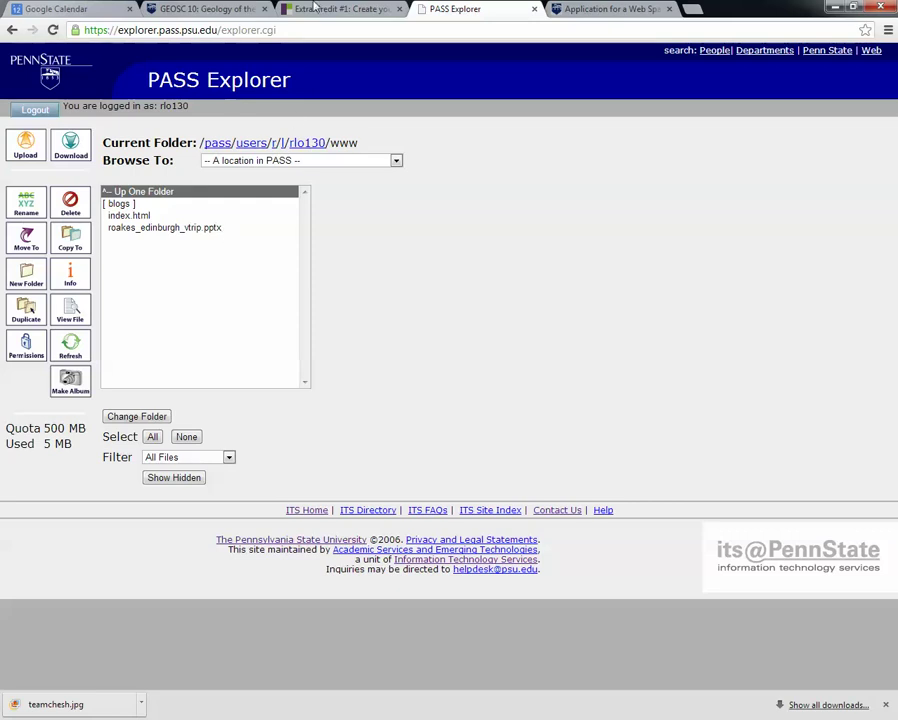
Write the personal.psu.edu web-space URL prefix with the user's ID into a new sticky note
{"action": "left_click", "coordinate": [313, 8]}
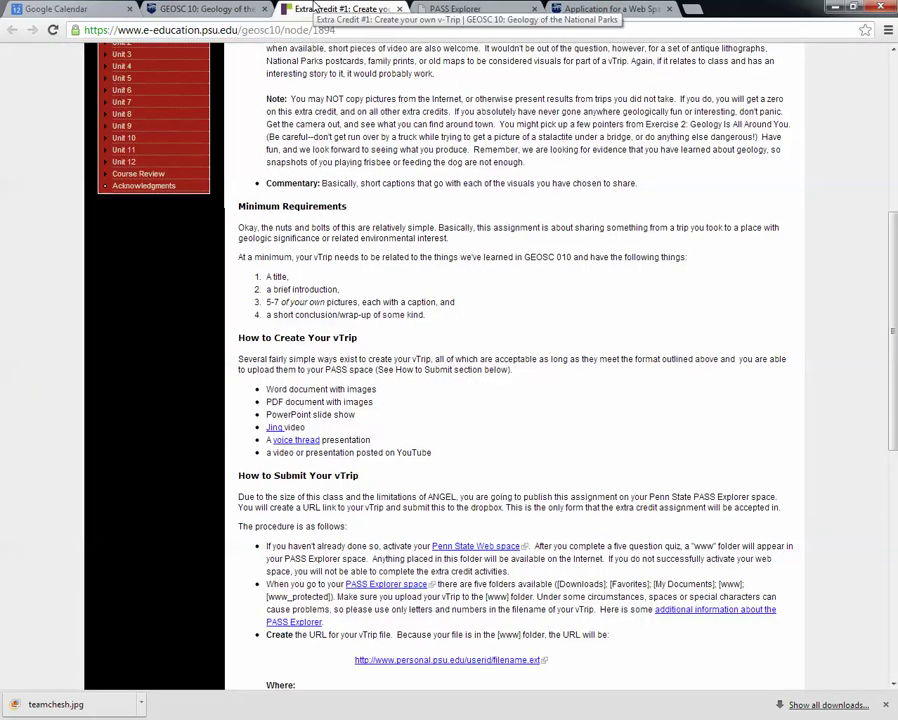
{"action": "scroll", "coordinate": [505, 395], "scroll_direction": "down", "scroll_amount": 3}
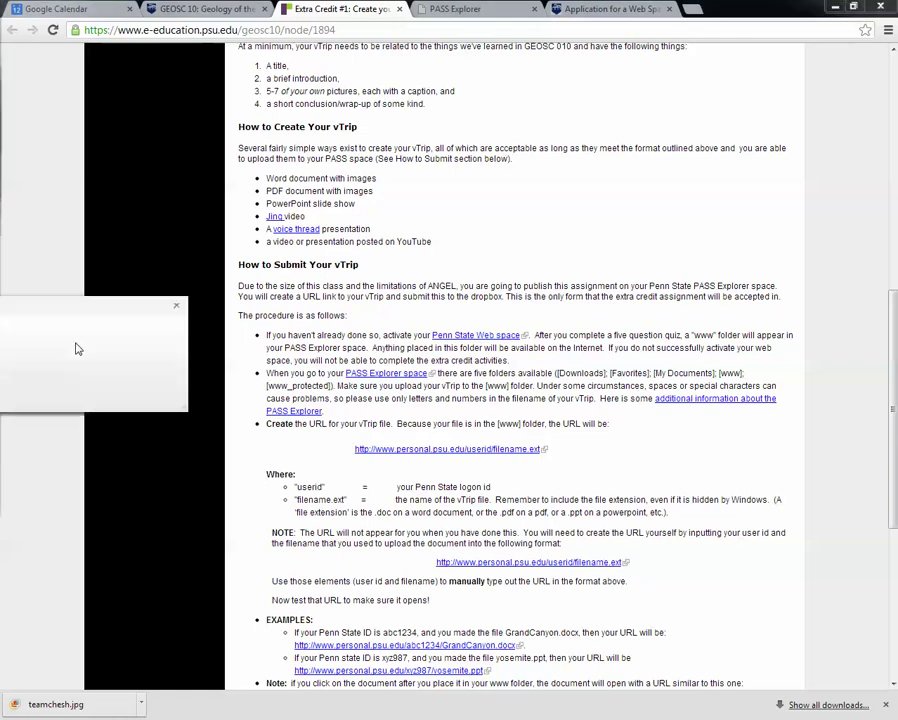
{"action": "left_click_drag", "start_coordinate": [76, 346], "coordinate": [422, 508]}
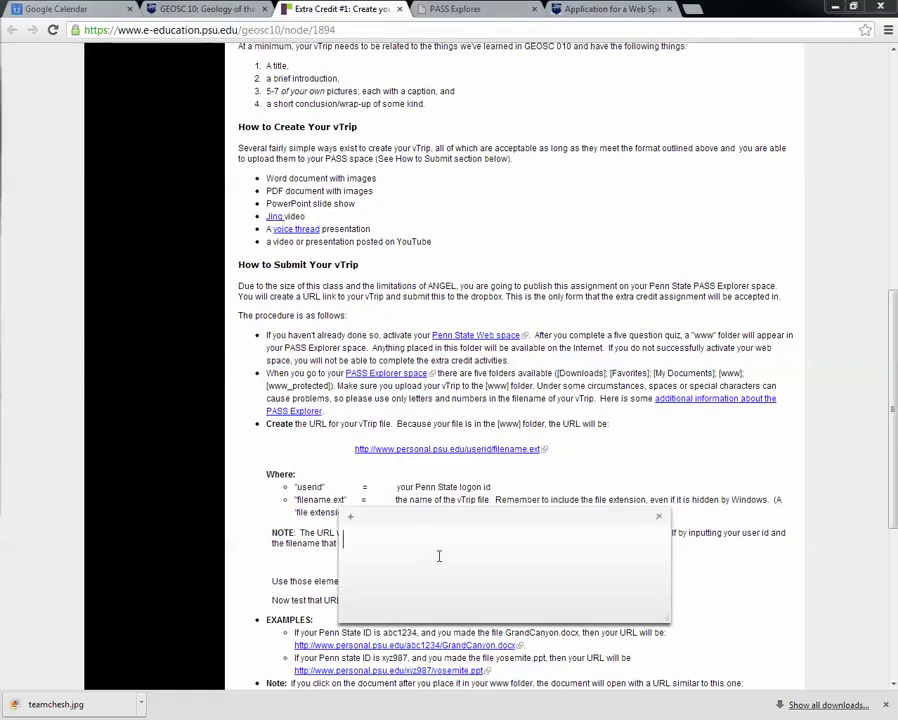
{"action": "type", "text": "http"}
{"action": "type", "text": ":"}
{"action": "type", "text": "//www"}
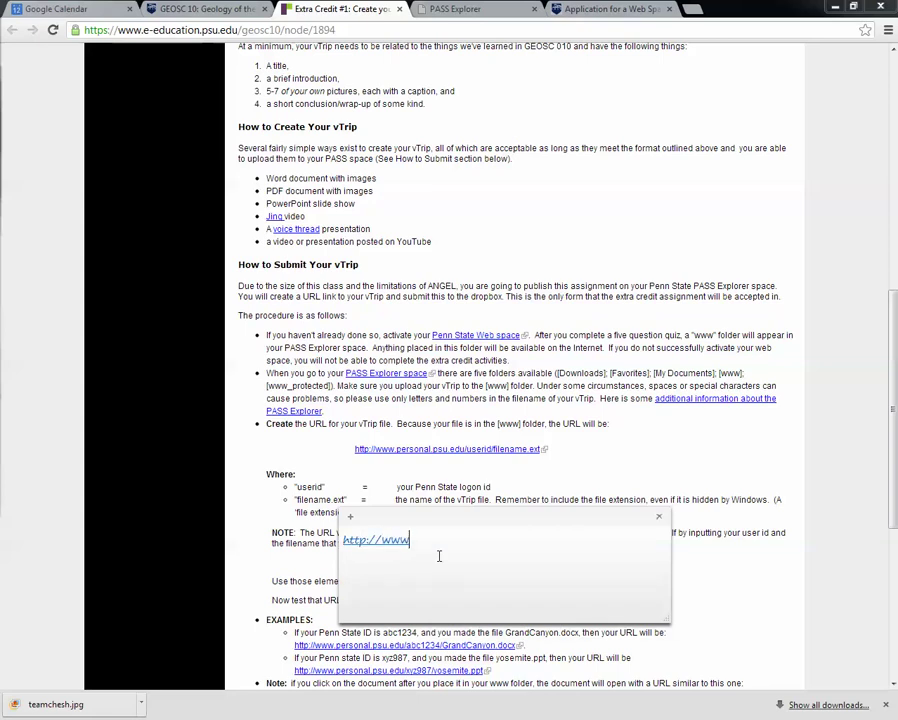
{"action": "type", "text": ".personal"}
{"action": "type", "text": ".psu"}
{"action": "type", "text": ".edu"}
{"action": "type", "text": "/"}
{"action": "type", "text": "r"}
{"action": "type", "text": "lo130"}
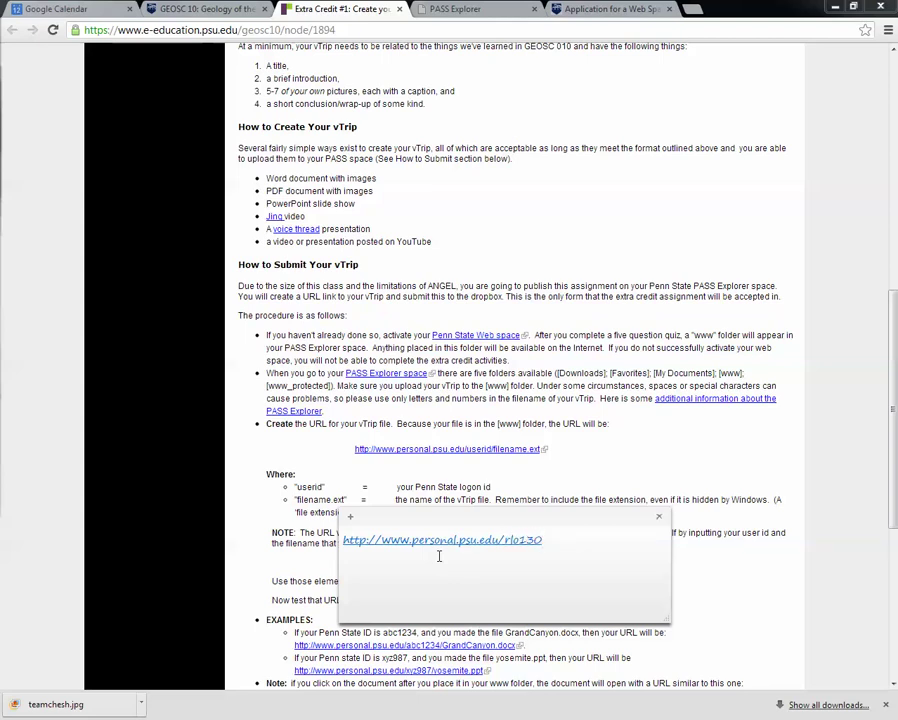
{"action": "type", "text": "/"}
{"action": "mouse_move", "coordinate": [434, 516]}
{"action": "left_mouse_down"}
{"action": "mouse_move", "coordinate": [0, 512]}
{"action": "mouse_move", "coordinate": [0, 499]}
{"action": "left_mouse_up"}
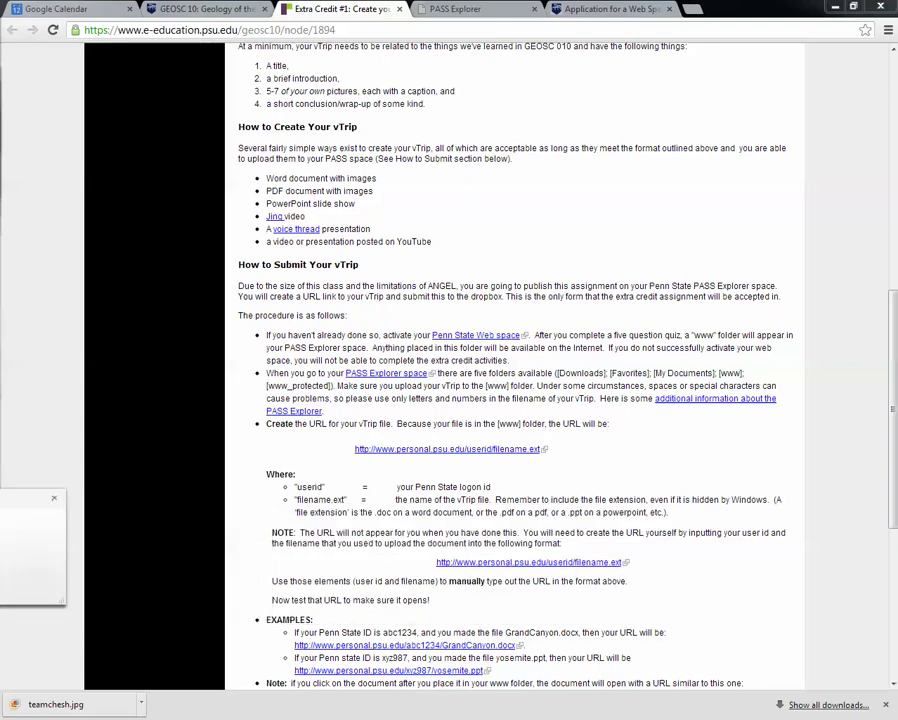
{"action": "left_click", "coordinate": [447, 9]}
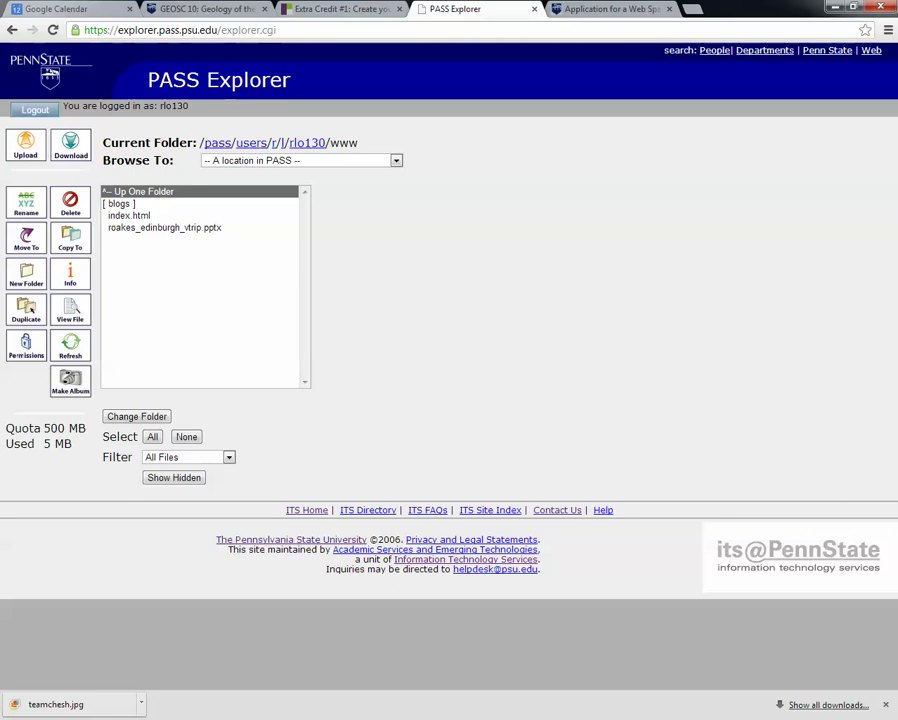
Append roakes_edinburgh_vtrip.pptx to the note's URL and copy the full address
{"action": "left_click_drag", "start_coordinate": [10, 503], "coordinate": [650, 262]}
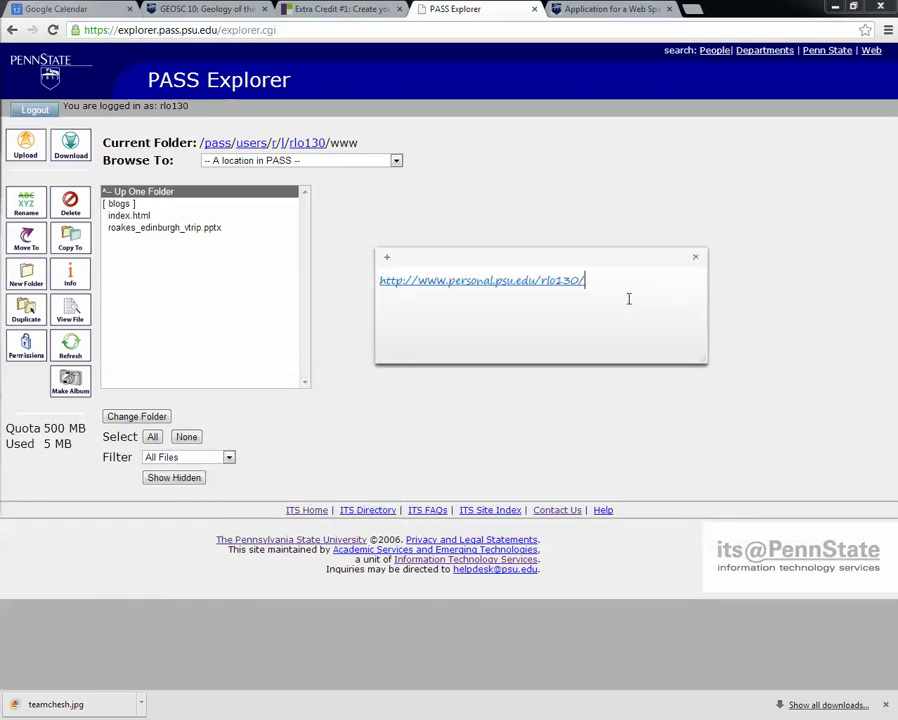
{"action": "type", "text": "roakes"}
{"action": "type", "text": "_edinburgh"}
{"action": "type", "text": "_"}
{"action": "type", "text": "vtrip"}
{"action": "type", "text": ".ppt"}
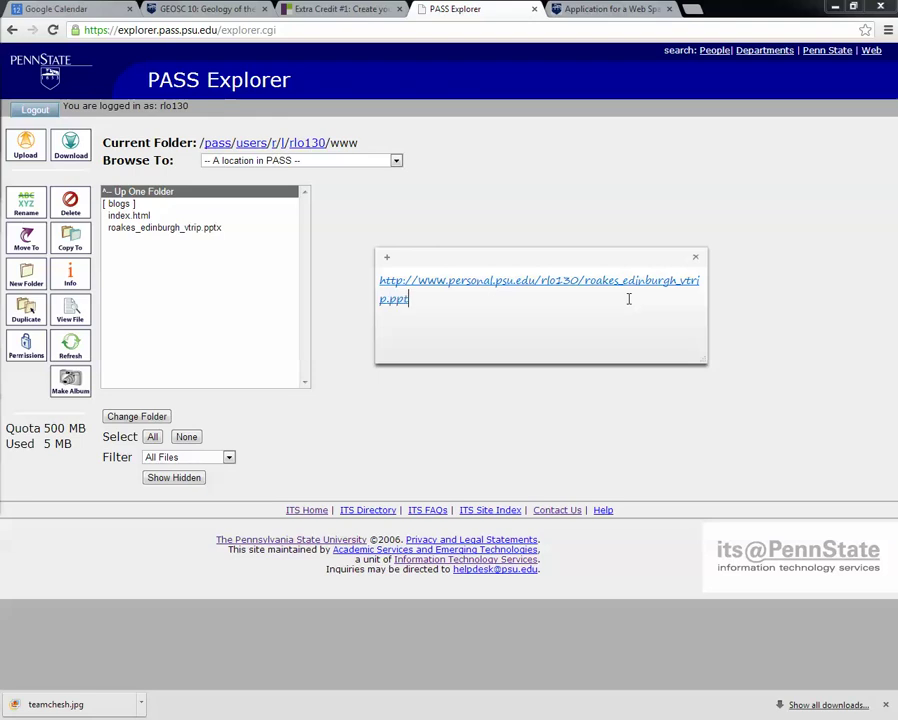
{"action": "type", "text": "x"}
{"action": "mouse_move", "coordinate": [430, 304]}
{"action": "left_mouse_down"}
{"action": "mouse_move", "coordinate": [397, 301]}
{"action": "mouse_move", "coordinate": [366, 278]}
{"action": "left_mouse_up"}
{"action": "key", "text": "ctrl+c"}
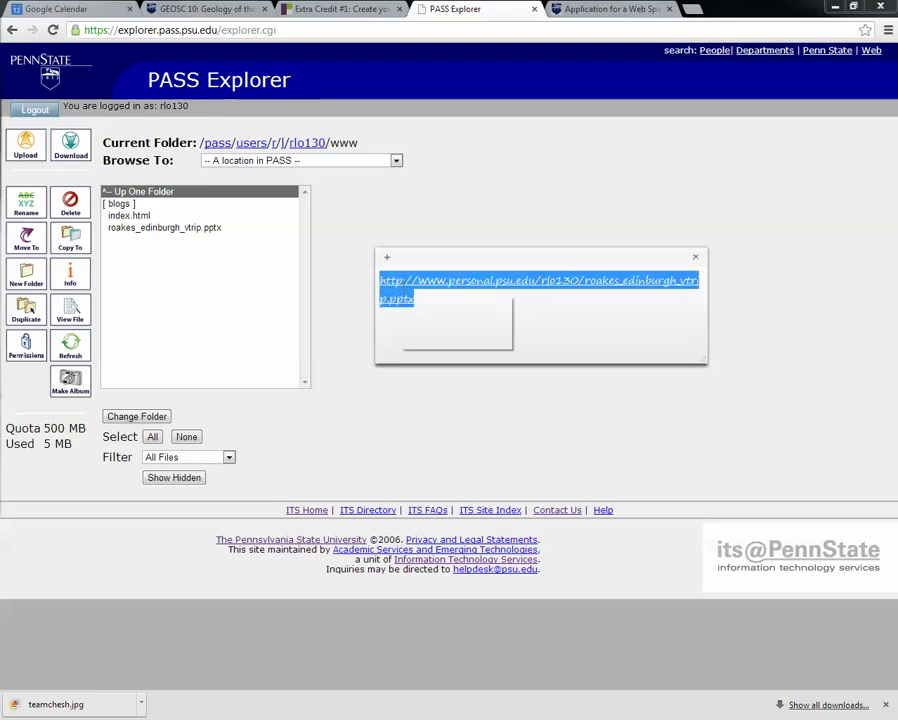
{"action": "right_click", "coordinate": [408, 289]}
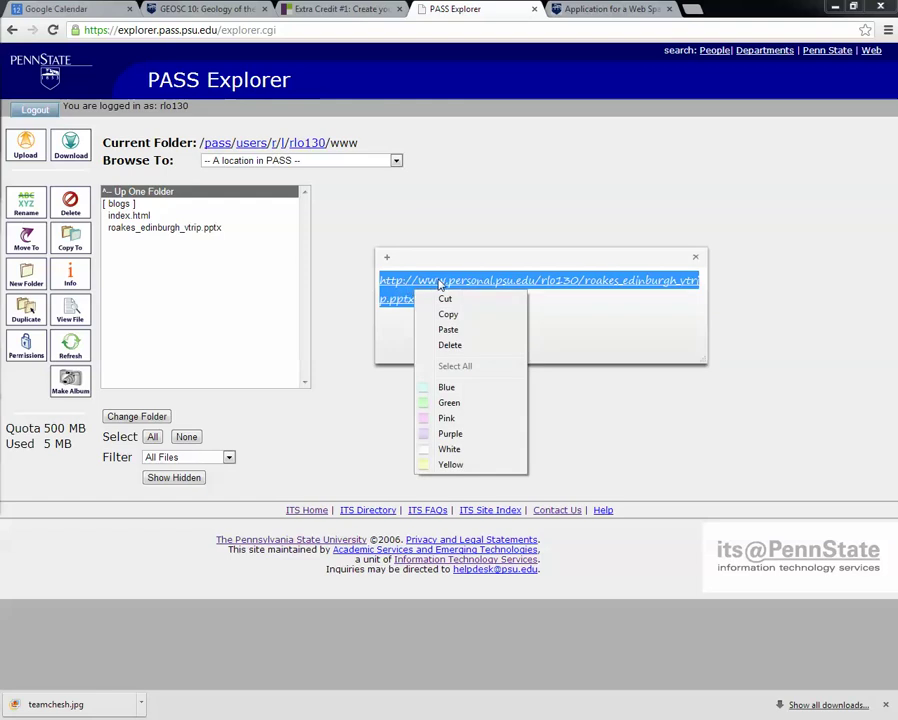
{"action": "left_click", "coordinate": [445, 314]}
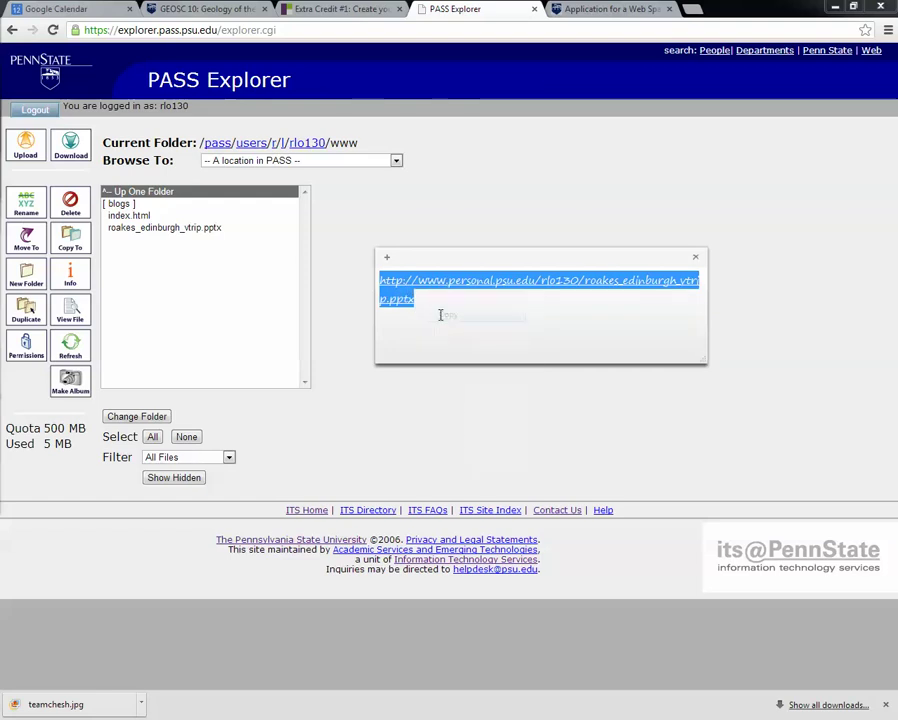
Paste the vTrip address into a new tab and confirm the .pptx downloads
{"action": "left_click", "coordinate": [692, 8]}
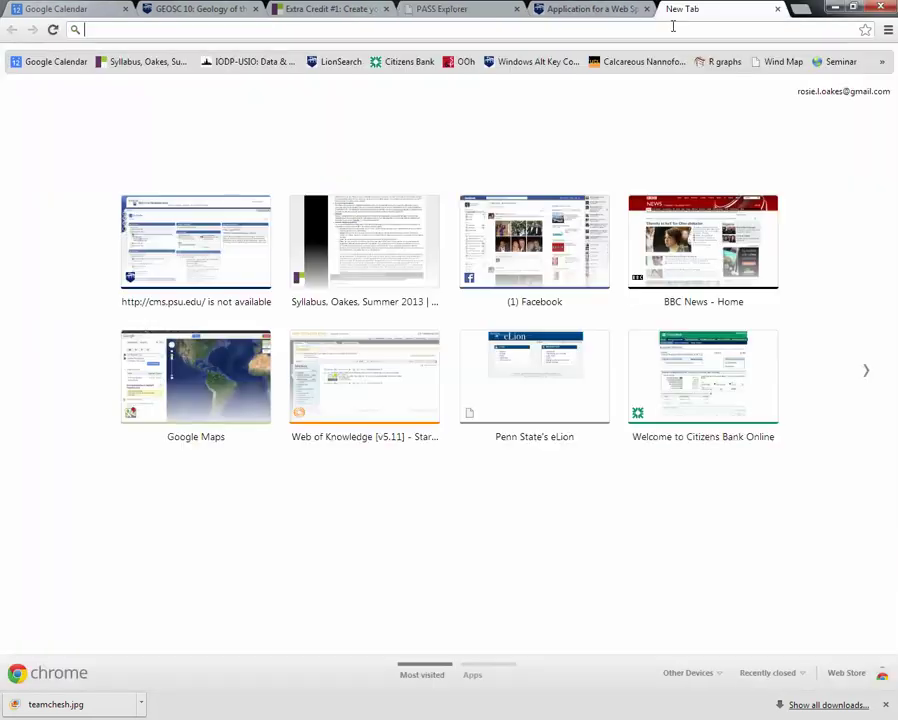
{"action": "key", "text": "ctrl+v"}
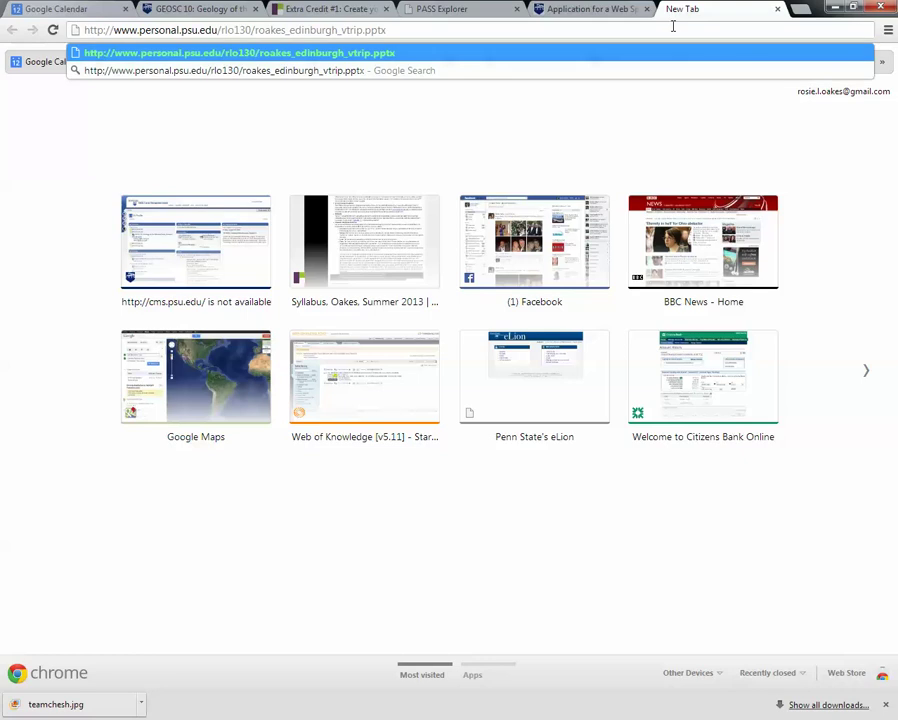
{"action": "key", "text": "Return"}
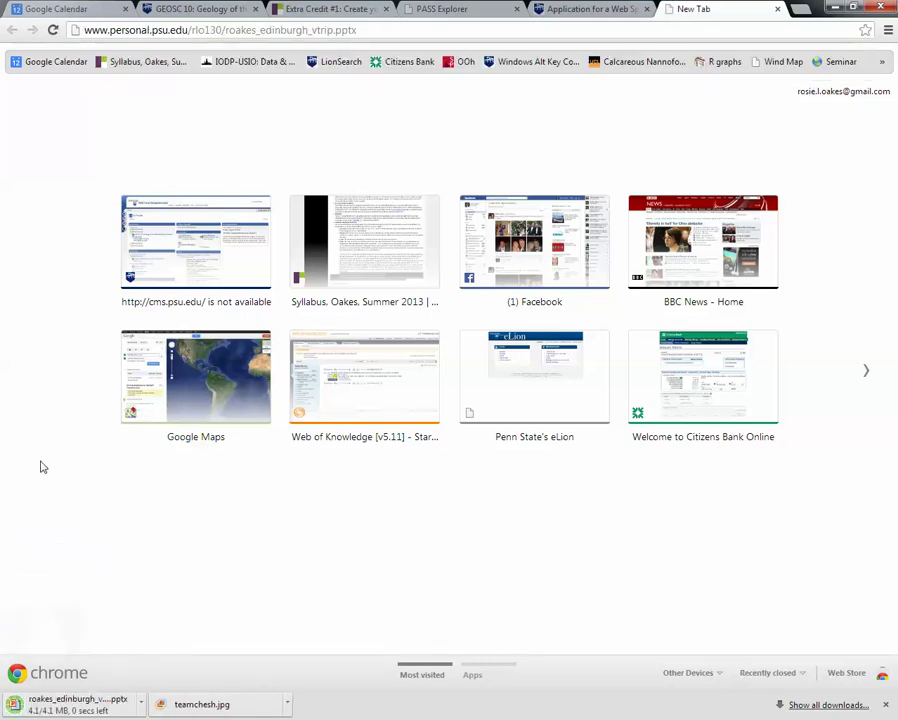
{"action": "left_click", "coordinate": [63, 705]}
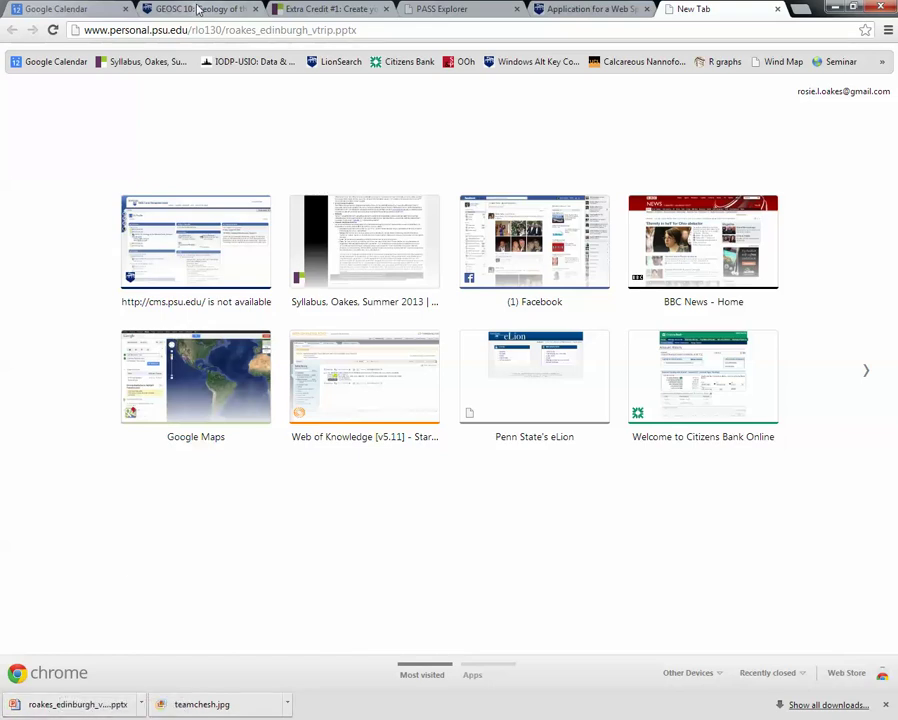
{"action": "left_click", "coordinate": [197, 9]}
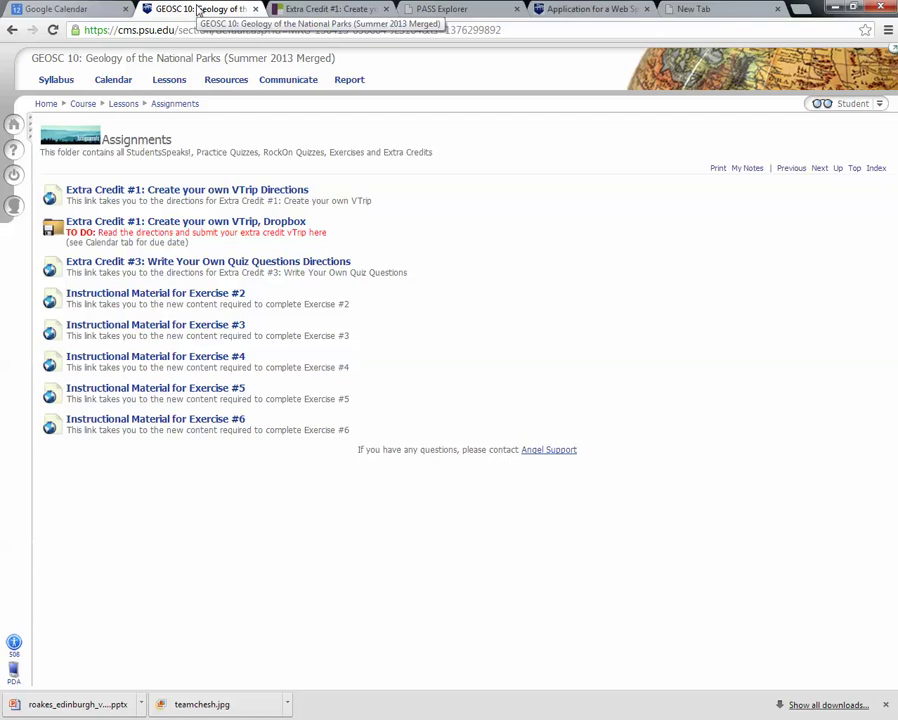
Open the Extra Credit #1 VTrip dropbox and enter the student's name plus 'Vtrip' as title
{"action": "left_click", "coordinate": [237, 228]}
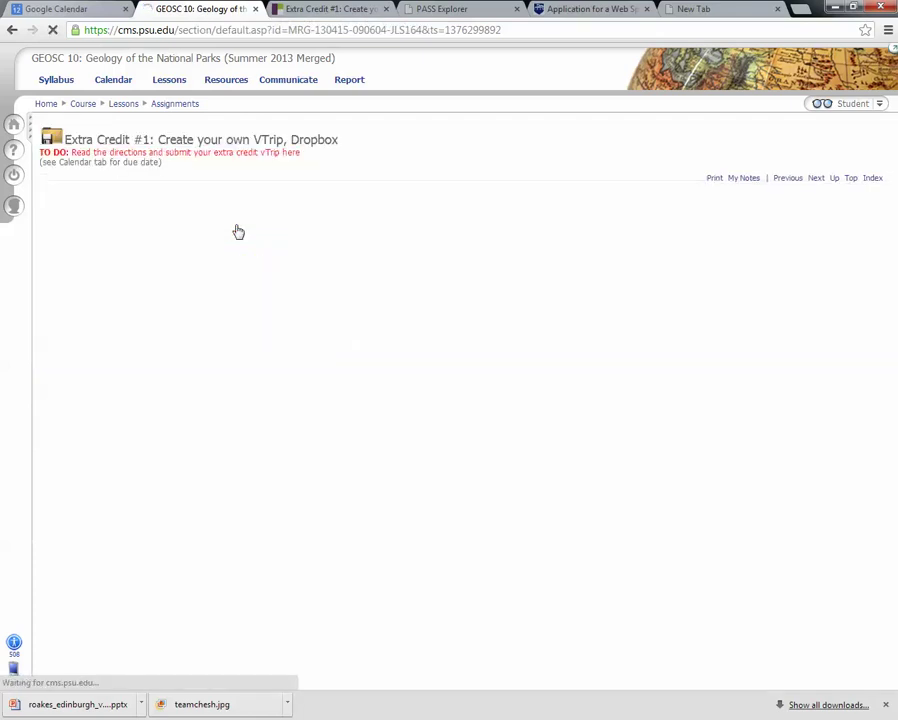
{"action": "left_click", "coordinate": [156, 291]}
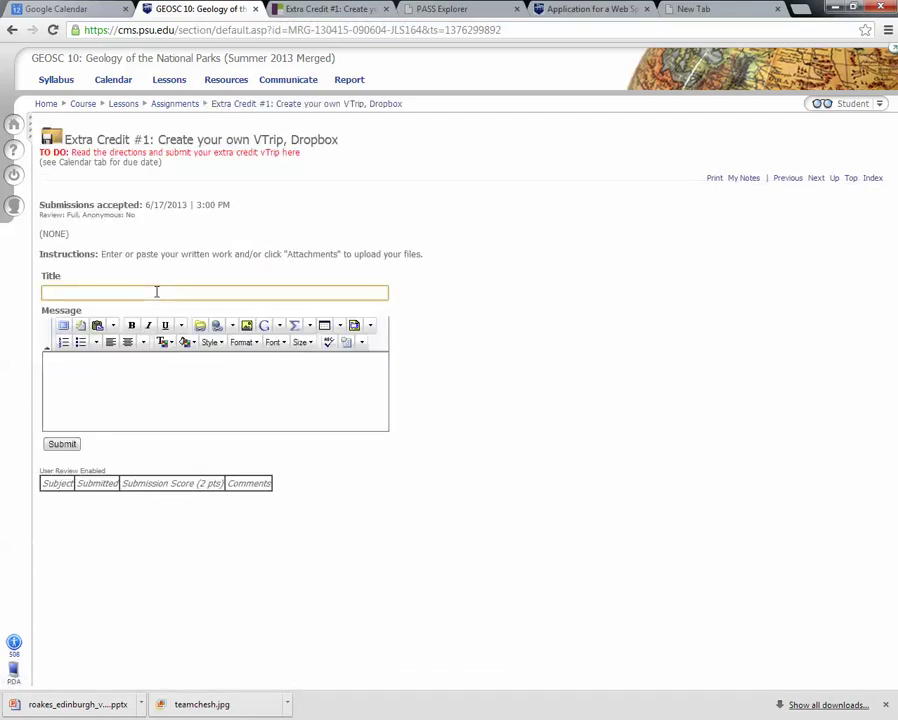
{"action": "type", "text": "ROcks"}
{"action": "key", "text": "BackSpace"}
{"action": "key", "text": "BackSpace"}
{"action": "key", "text": "BackSpace"}
{"action": "type", "text": "kes Vtr"}
{"action": "type", "text": "ip"}
Copy the vTrip URL from the sticky note and paste it into the Message field
{"action": "left_click", "coordinate": [140, 362]}
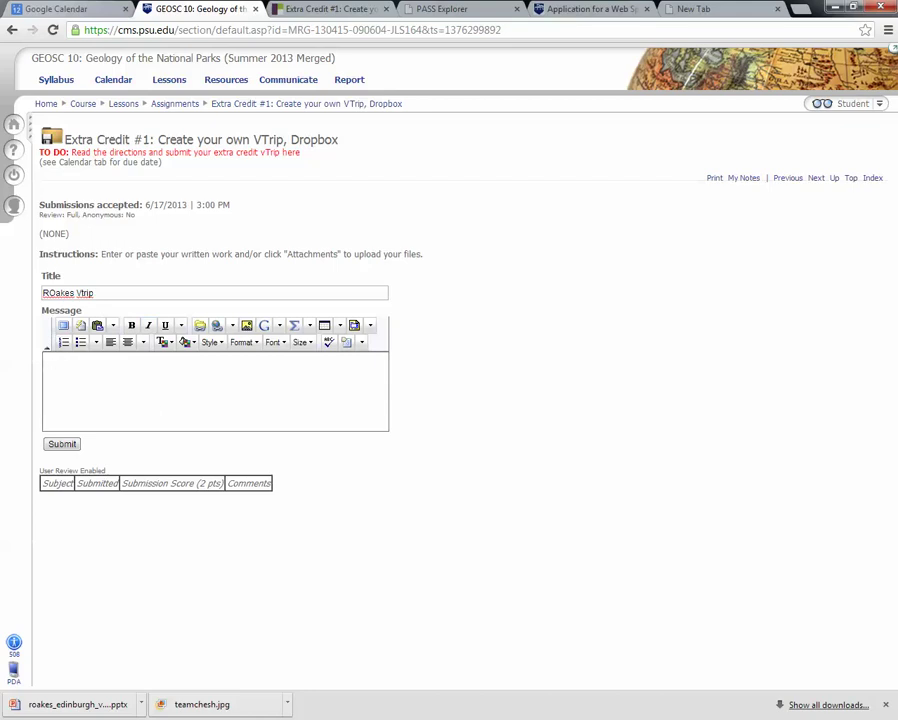
{"action": "key", "text": "ctrl+v"}
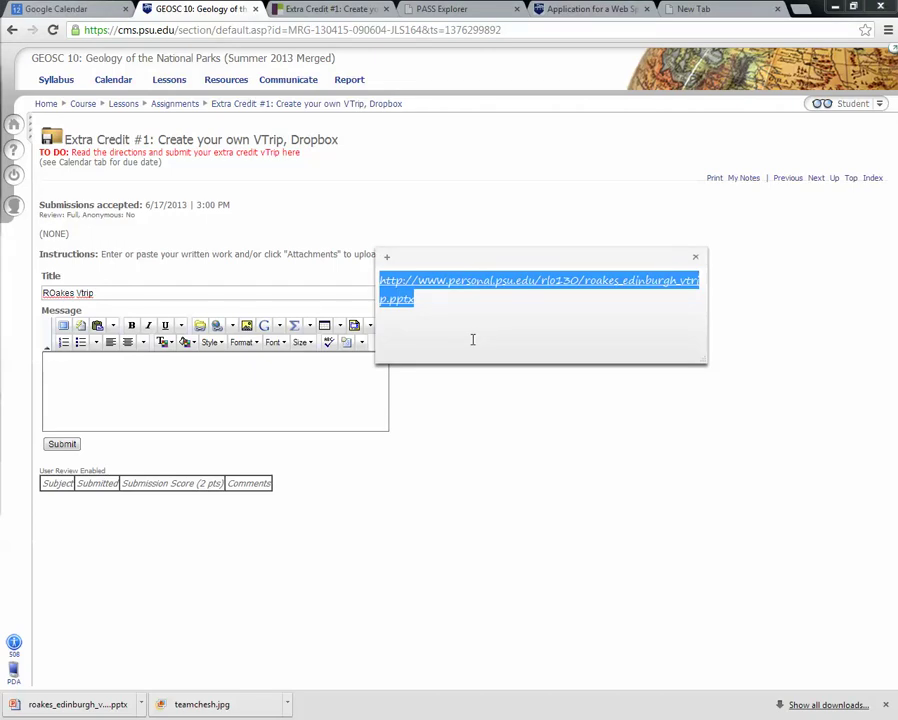
{"action": "mouse_move", "coordinate": [482, 306]}
{"action": "left_mouse_down"}
{"action": "mouse_move", "coordinate": [401, 297]}
{"action": "mouse_move", "coordinate": [380, 281]}
{"action": "left_mouse_up"}
{"action": "right_click", "coordinate": [381, 290]}
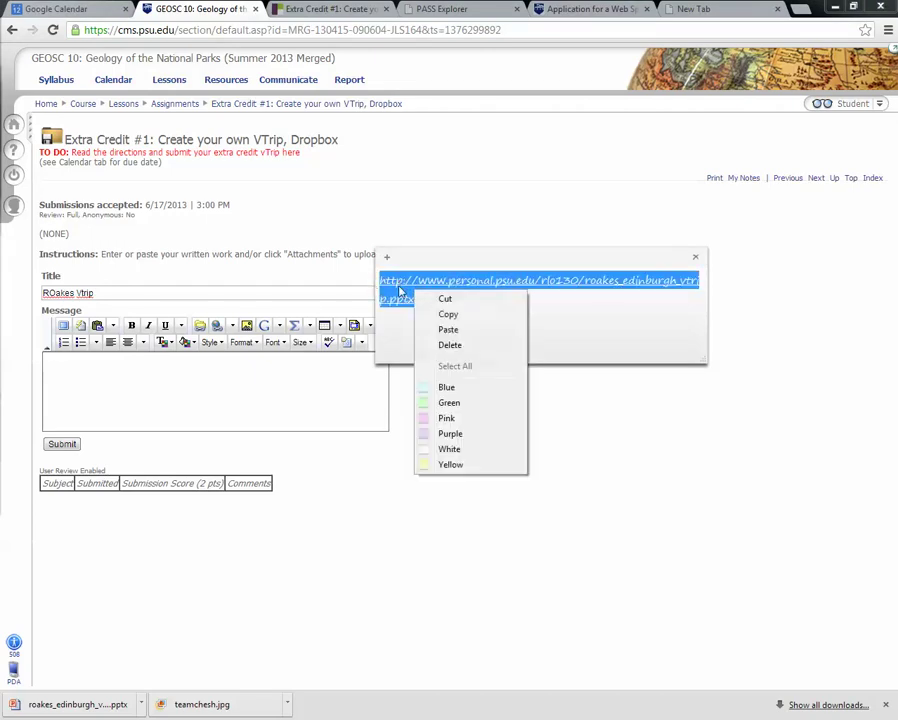
{"action": "left_click", "coordinate": [445, 314]}
{"action": "left_click", "coordinate": [239, 375]}
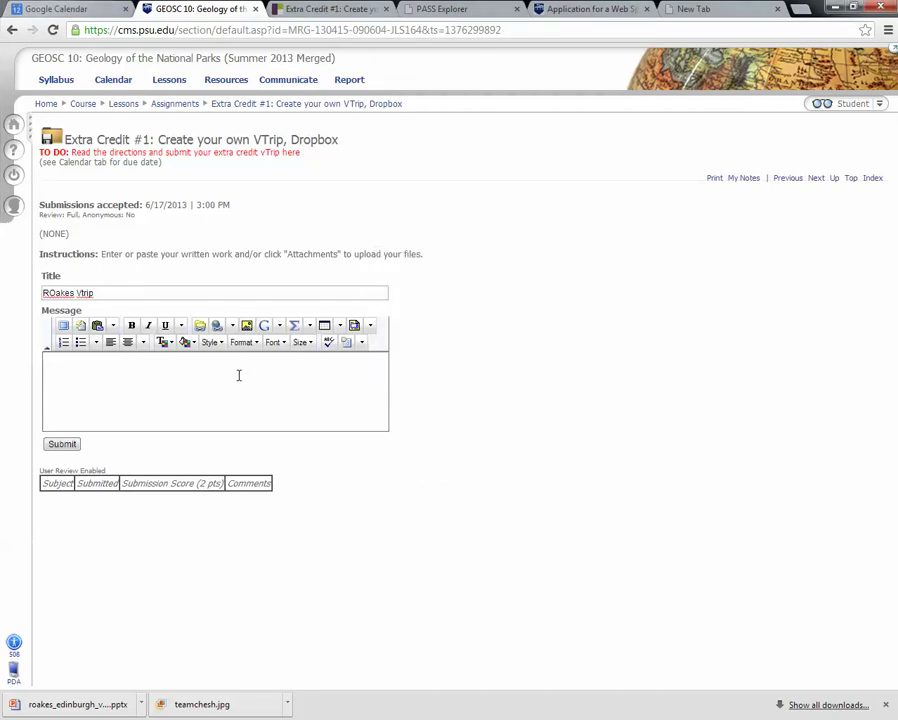
{"action": "key", "text": "ctrl+v"}
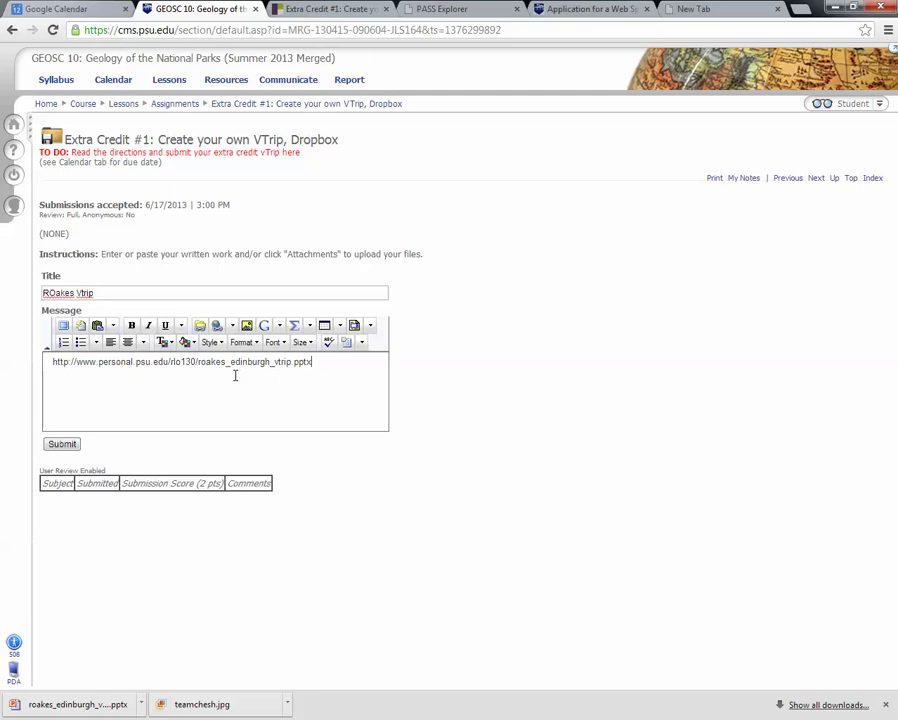